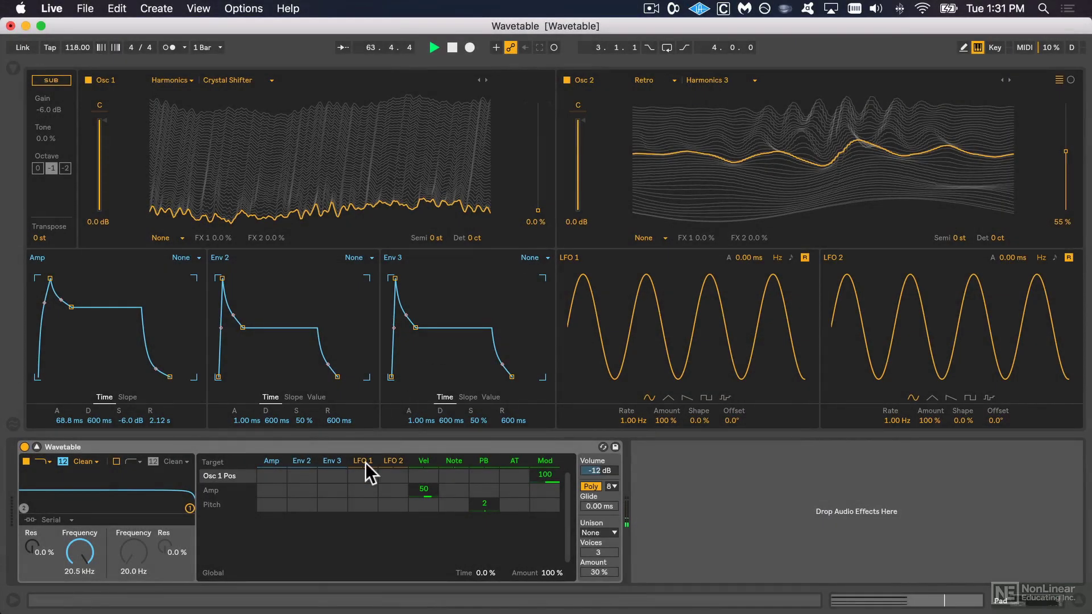
Route LFO 1 to Osc 1 Pos at 77 and Osc 2 Pos at -78, with Osc 2 position at 40%
{"action": "mouse_move", "coordinate": [360, 473]}
{"action": "left_mouse_down"}
{"action": "mouse_move", "coordinate": [360, 432]}
{"action": "mouse_move", "coordinate": [361, 473]}
{"action": "left_mouse_up"}
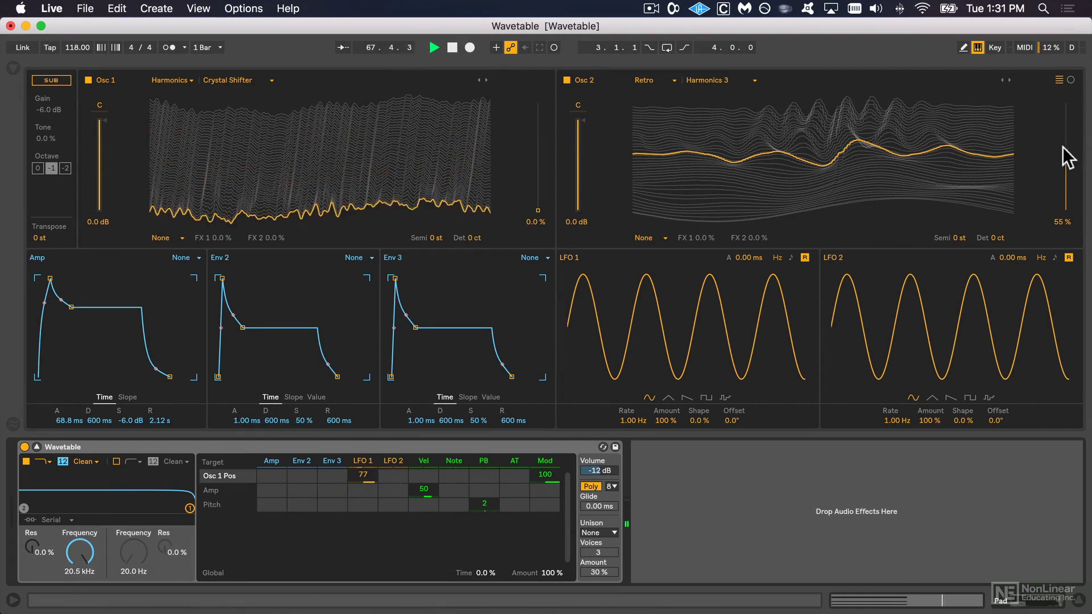
{"action": "left_click_drag", "start_coordinate": [1066, 152], "coordinate": [1066, 169]}
{"action": "left_click_drag", "start_coordinate": [369, 517], "coordinate": [369, 562]}
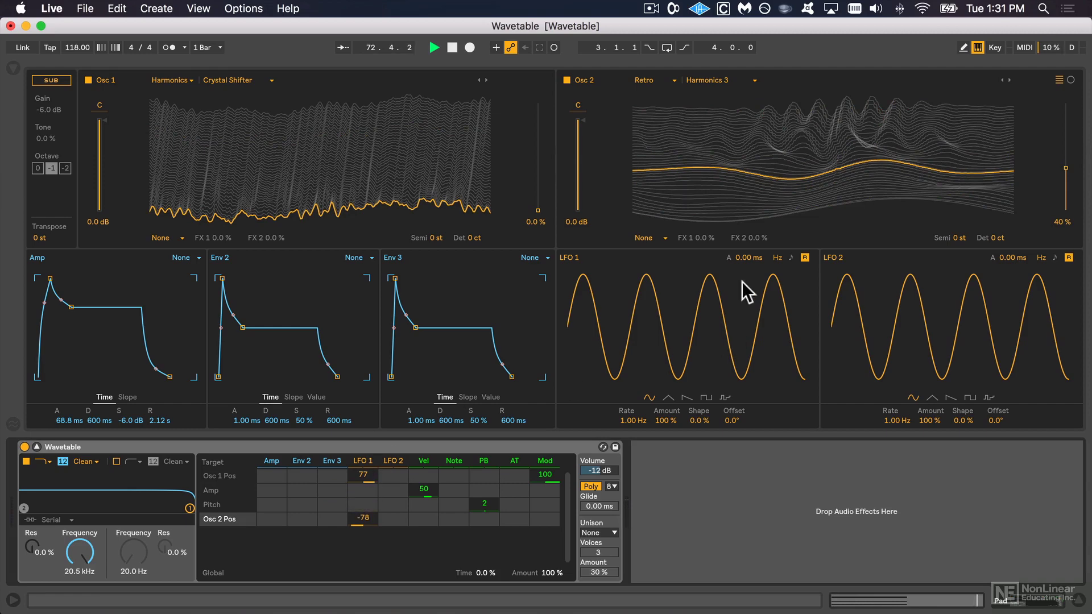
Make LFO 1 free-running and tempo-synced at a rate of 3/16
{"action": "left_click", "coordinate": [805, 256]}
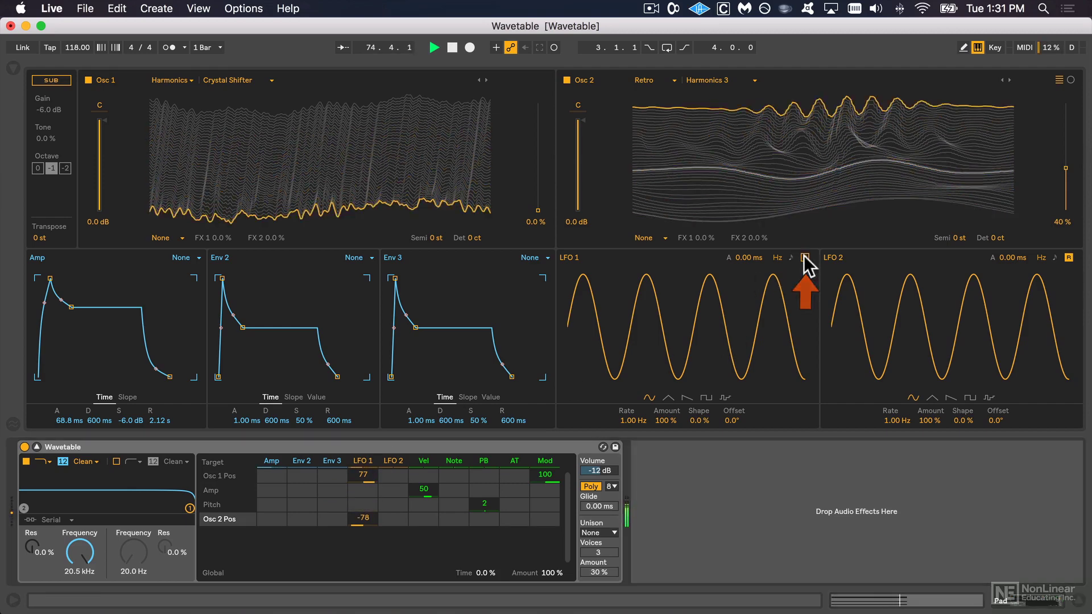
{"action": "left_click", "coordinate": [791, 258]}
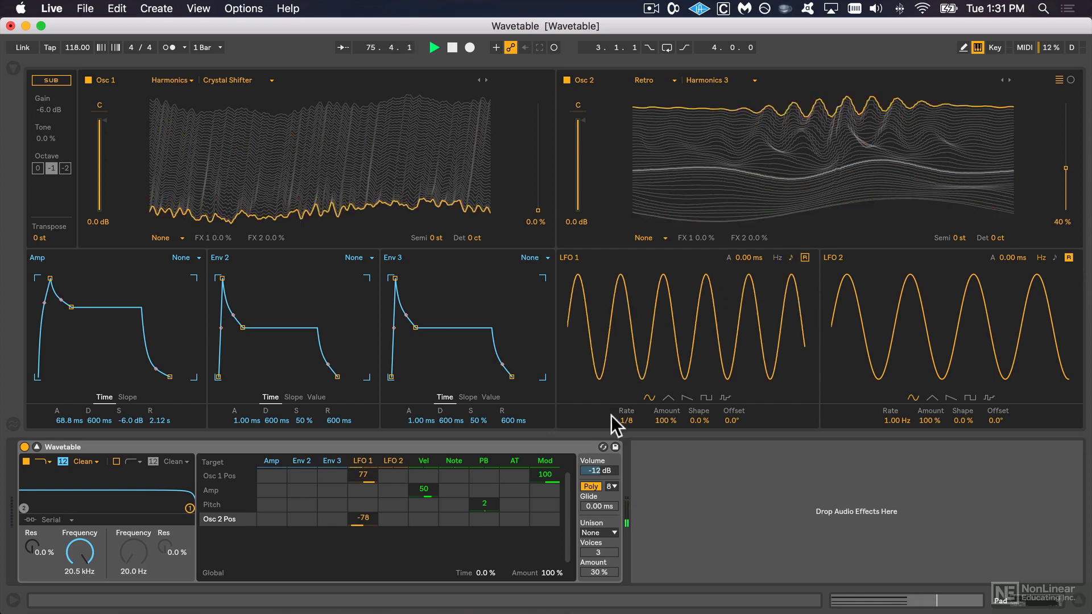
{"action": "left_click_drag", "start_coordinate": [627, 420], "coordinate": [626, 423]}
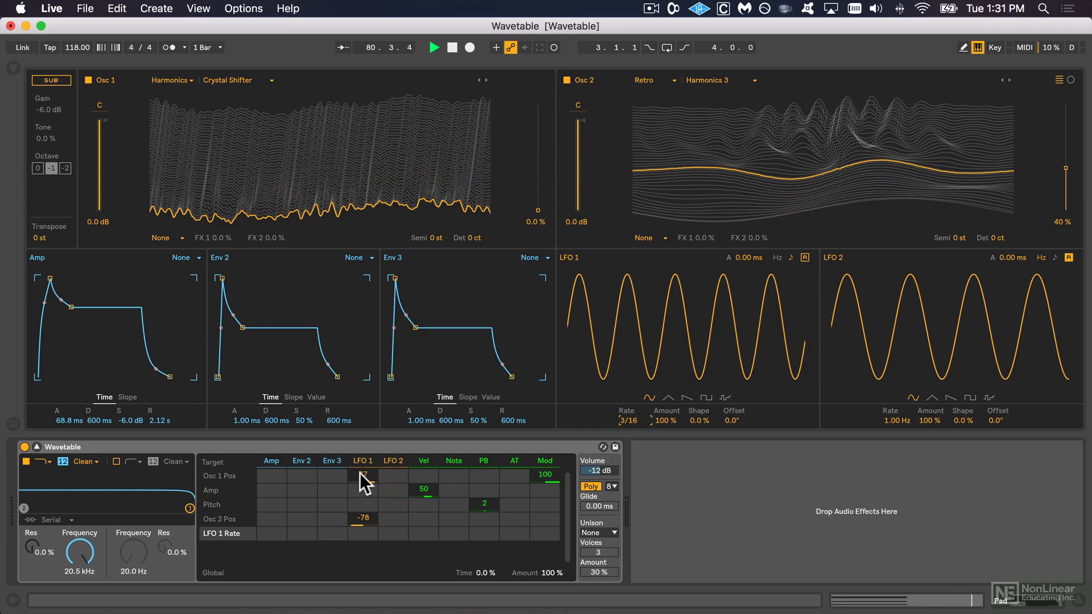
Set LFO 1 amount to 76%, attack to 2.00 s, and position depths to 42 and -42
{"action": "left_click_drag", "start_coordinate": [369, 476], "coordinate": [364, 510]}
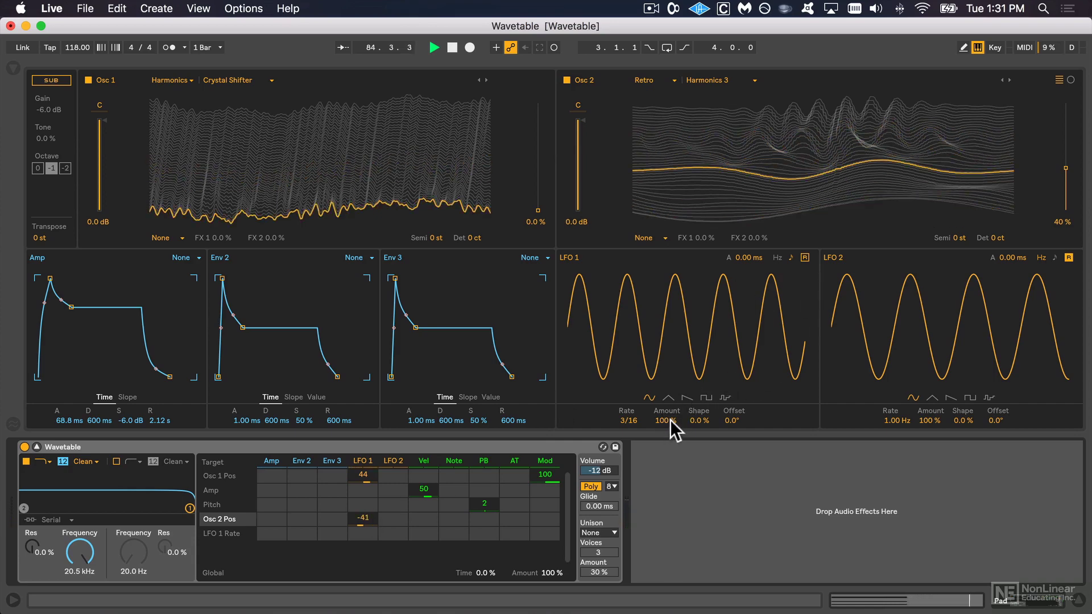
{"action": "left_click_drag", "start_coordinate": [670, 420], "coordinate": [670, 436]}
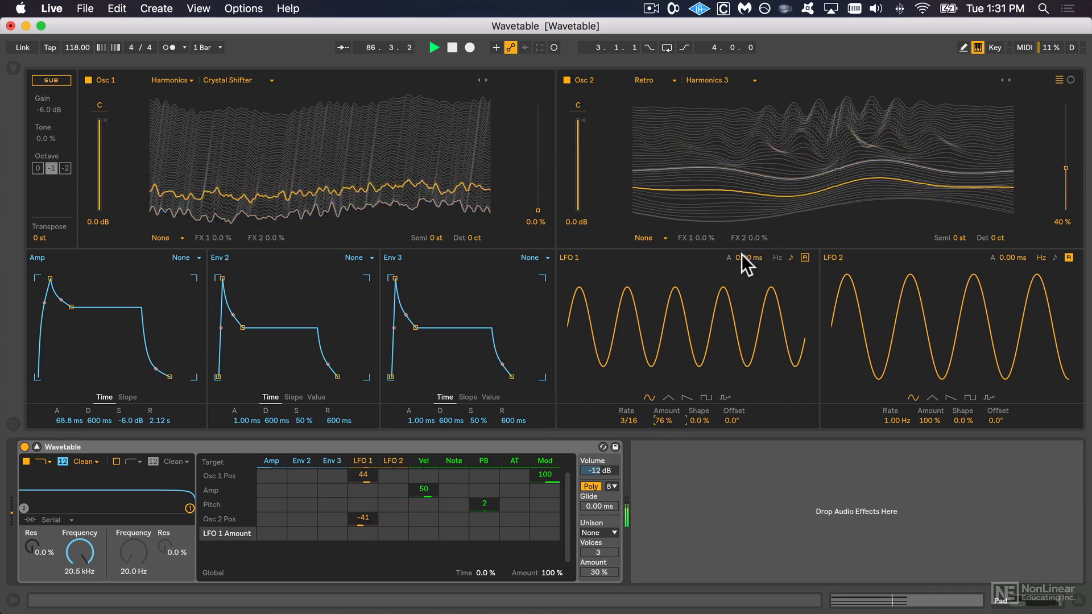
{"action": "left_click_drag", "start_coordinate": [744, 256], "coordinate": [744, 215]}
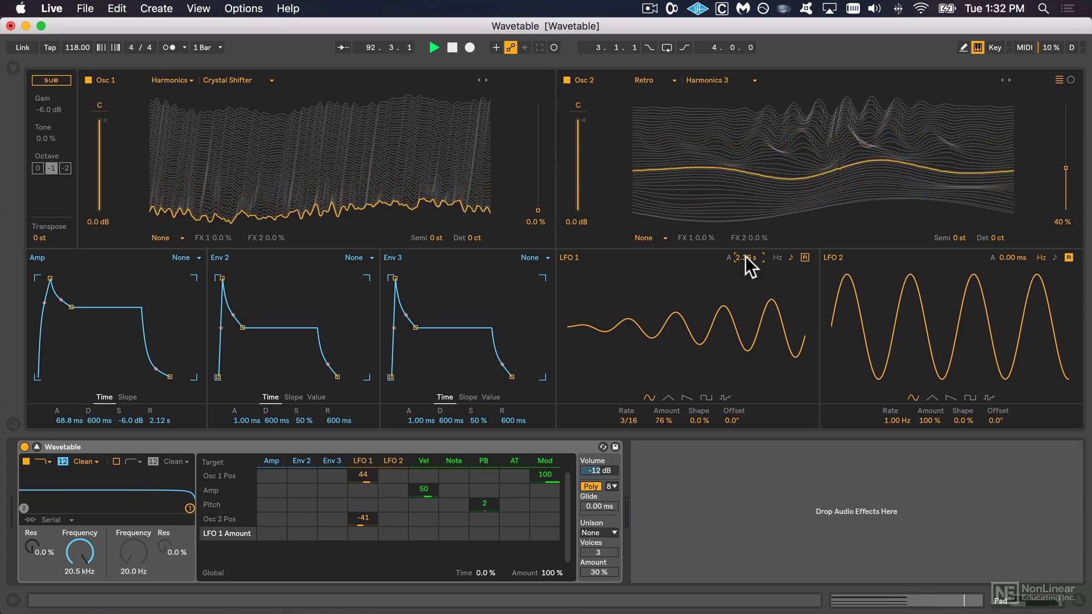
{"action": "left_click_drag", "start_coordinate": [745, 256], "coordinate": [745, 256]}
{"action": "left_click_drag", "start_coordinate": [364, 475], "coordinate": [364, 481]}
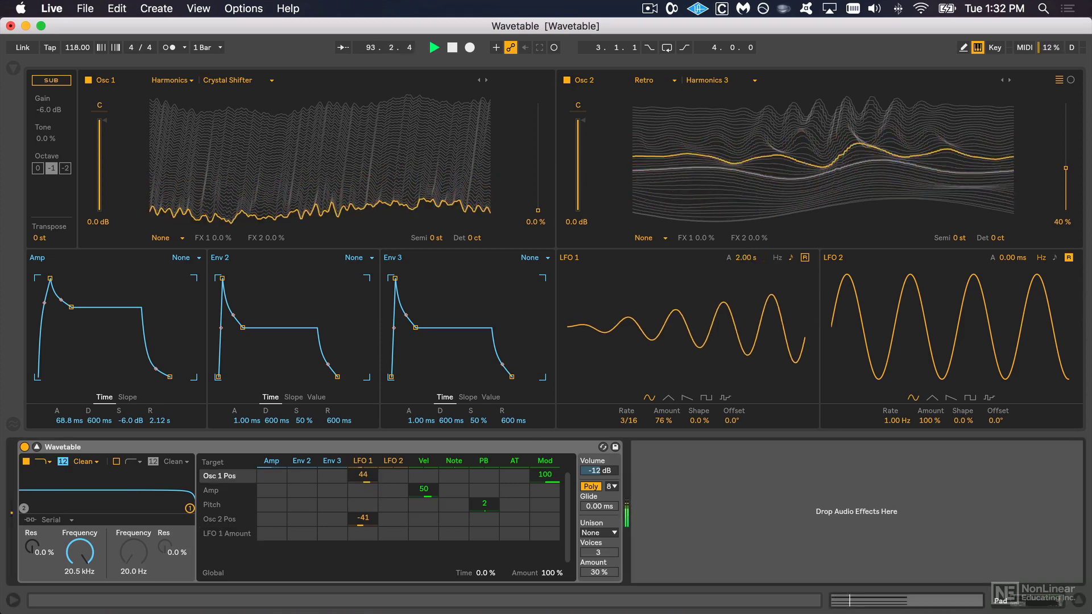
{"action": "left_click", "coordinate": [365, 517]}
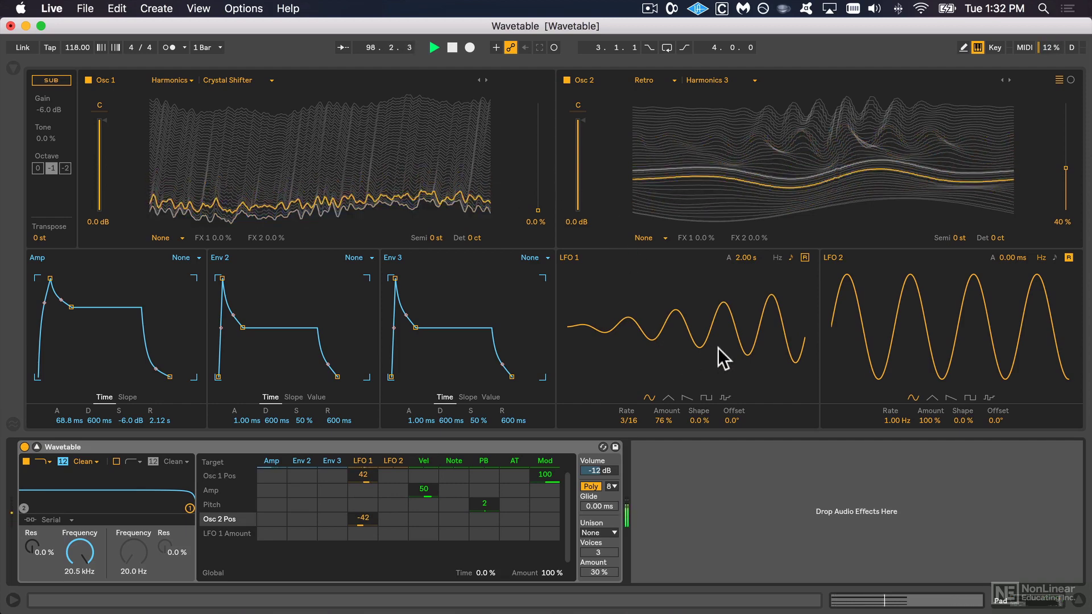
Add Osc 1 Pan and Osc 2 Pan as targets with LFO 1 depths of 23 and -23
{"action": "left_click_drag", "start_coordinate": [100, 108], "coordinate": [100, 108]}
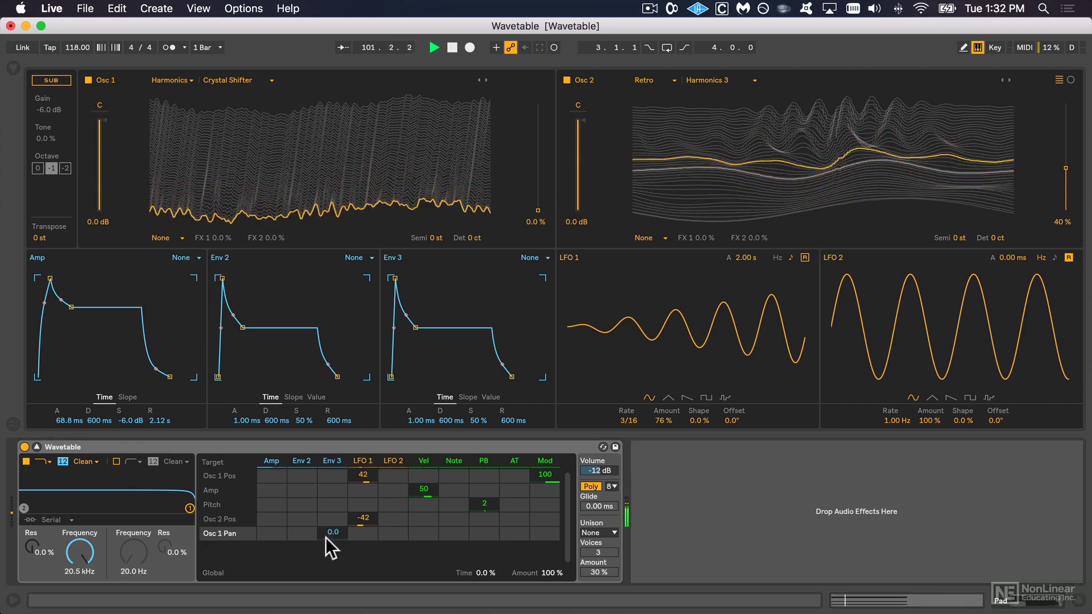
{"action": "left_click", "coordinate": [363, 530]}
{"action": "left_click_drag", "start_coordinate": [363, 530], "coordinate": [363, 517]}
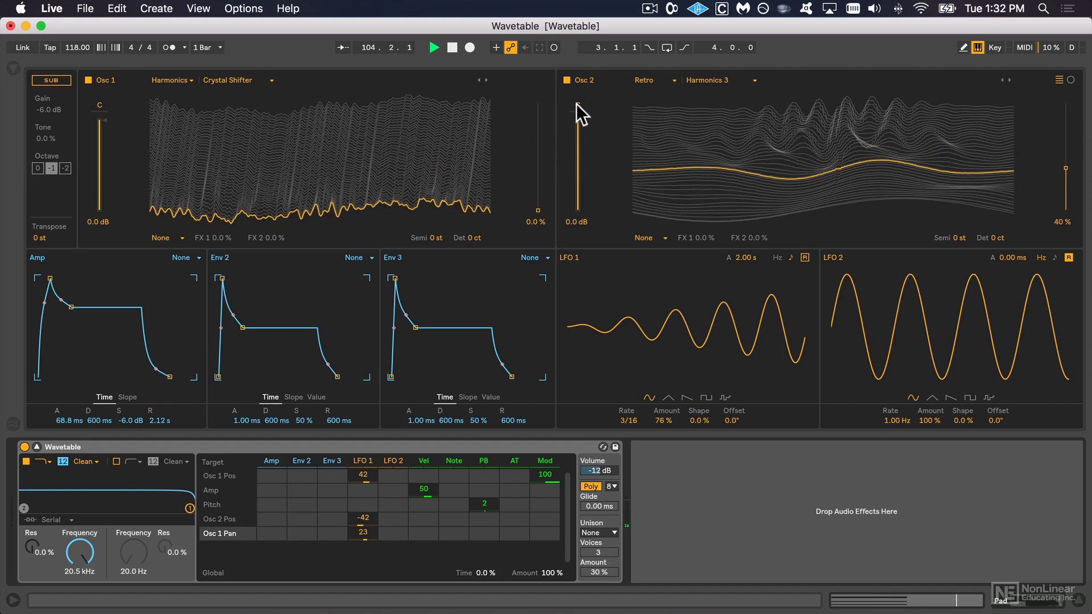
{"action": "left_click_drag", "start_coordinate": [578, 104], "coordinate": [578, 106]}
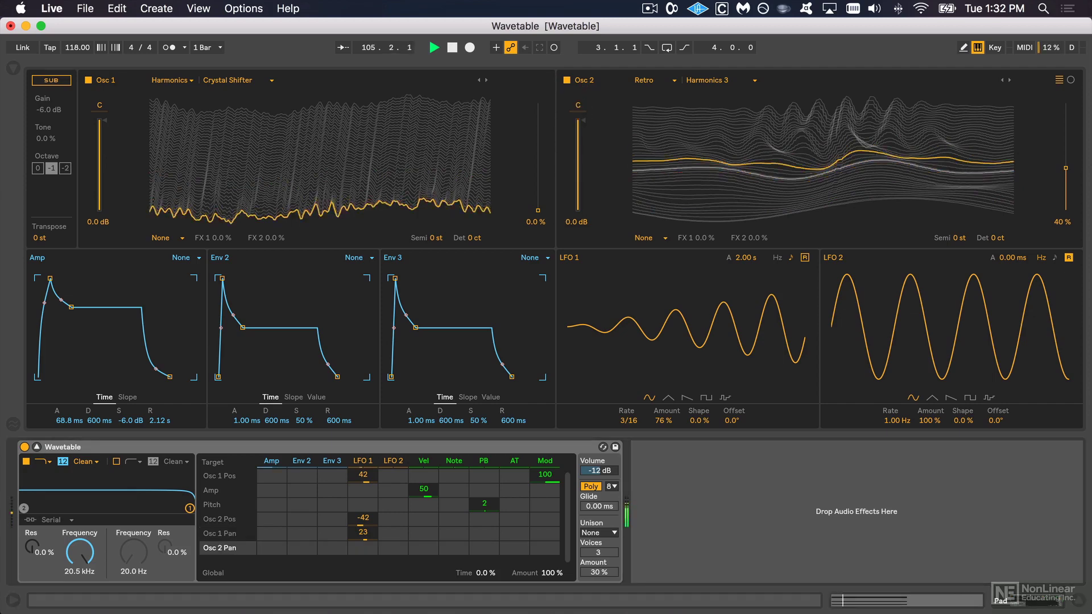
{"action": "left_click_drag", "start_coordinate": [363, 548], "coordinate": [363, 555]}
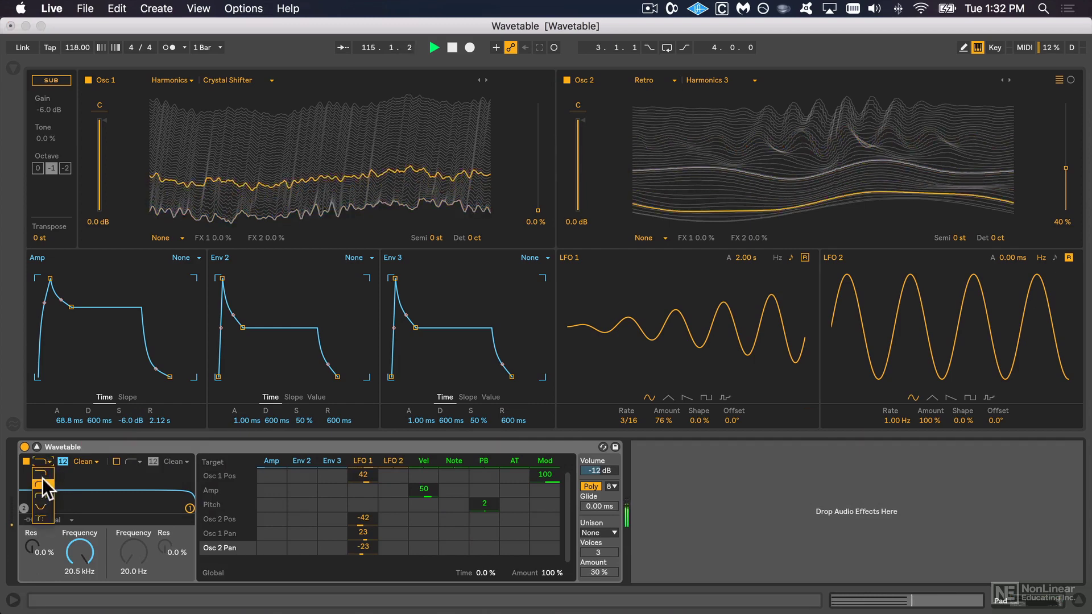
Switch the filter to high-pass, lower its cutoff and set resonance to 33%
{"action": "left_click", "coordinate": [41, 483]}
{"action": "left_click_drag", "start_coordinate": [77, 548], "coordinate": [77, 597]}
{"action": "left_click_drag", "start_coordinate": [32, 553], "coordinate": [31, 534]}
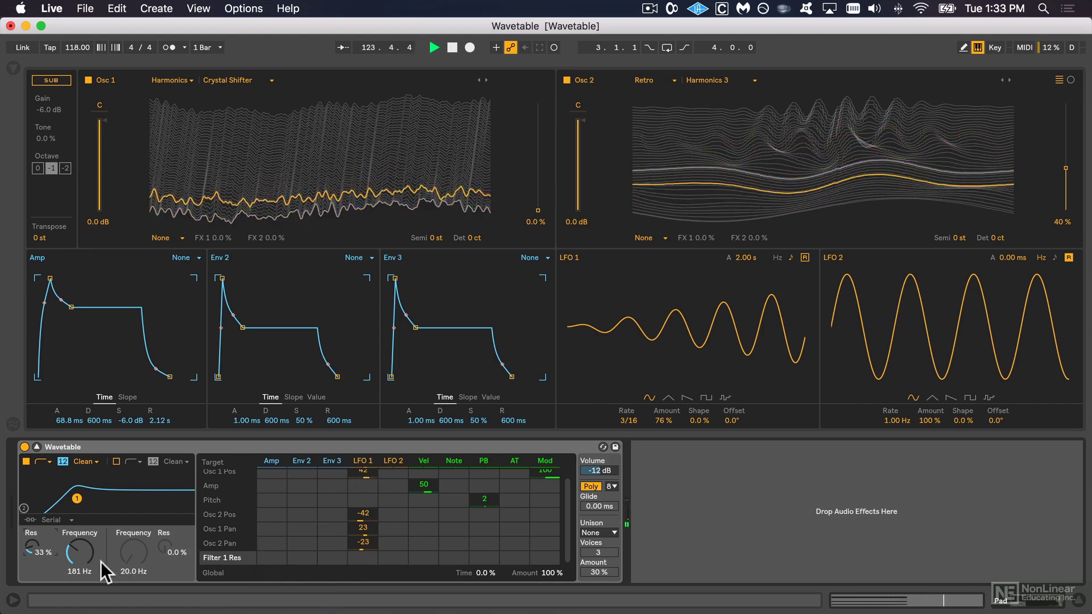
Set the cutoff to 251 Hz and have Env 3 modulate Filter 1 Freq at 42
{"action": "left_click", "coordinate": [78, 552]}
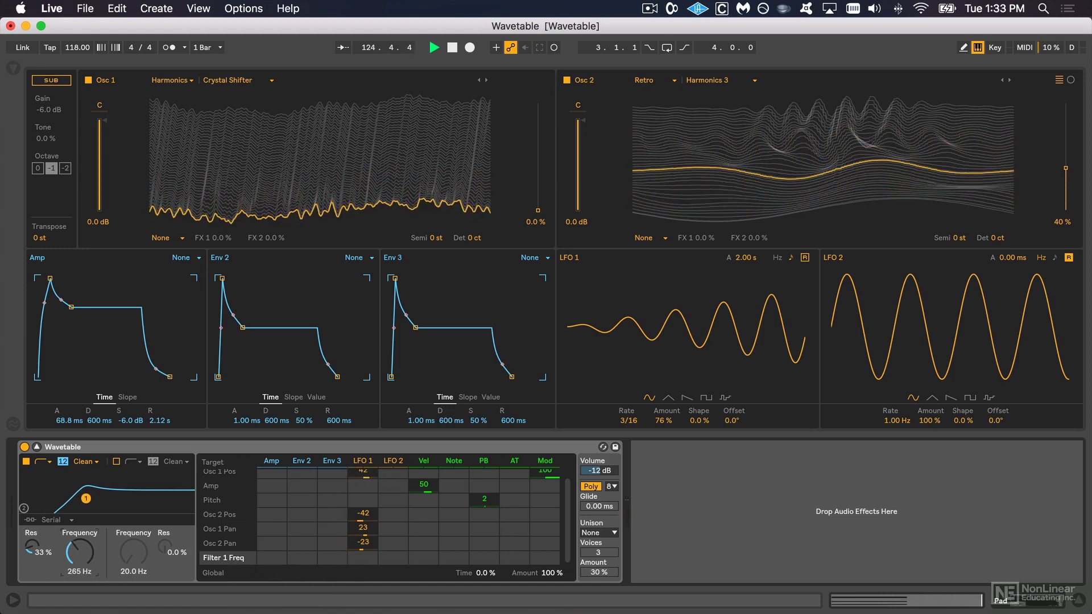
{"action": "mouse_move", "coordinate": [78, 551]}
{"action": "left_mouse_down"}
{"action": "mouse_move", "coordinate": [78, 540]}
{"action": "mouse_move", "coordinate": [78, 552]}
{"action": "left_mouse_up"}
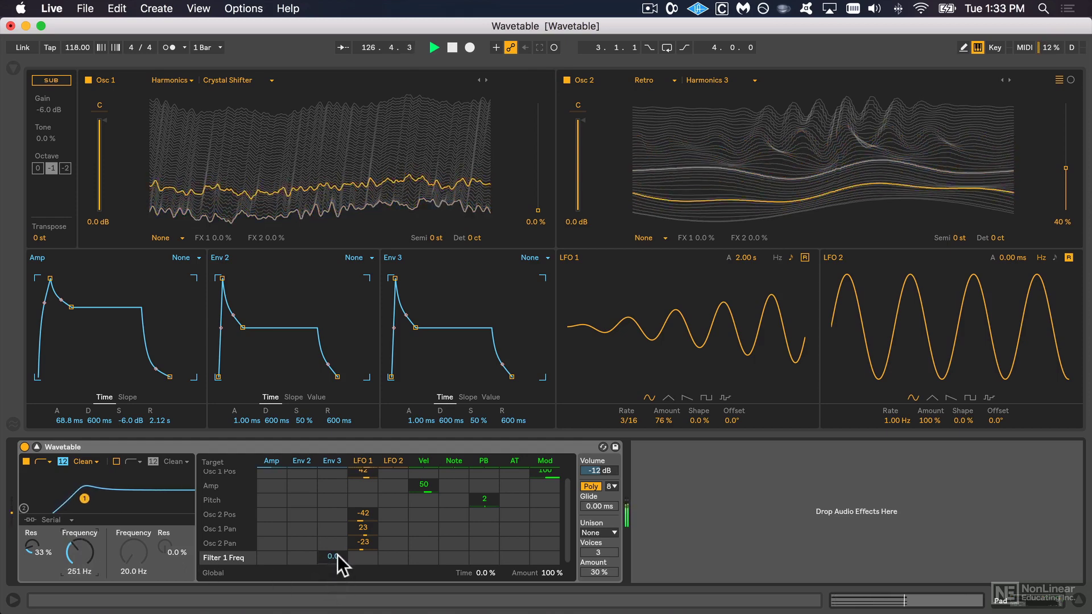
{"action": "left_click_drag", "start_coordinate": [337, 555], "coordinate": [336, 520]}
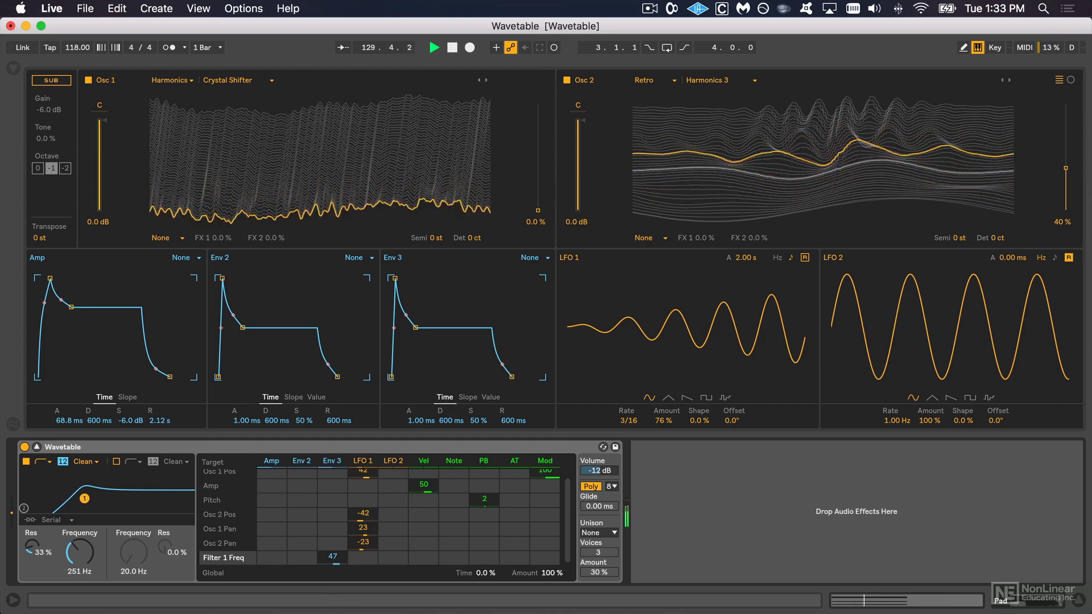
{"action": "left_click_drag", "start_coordinate": [332, 556], "coordinate": [333, 559]}
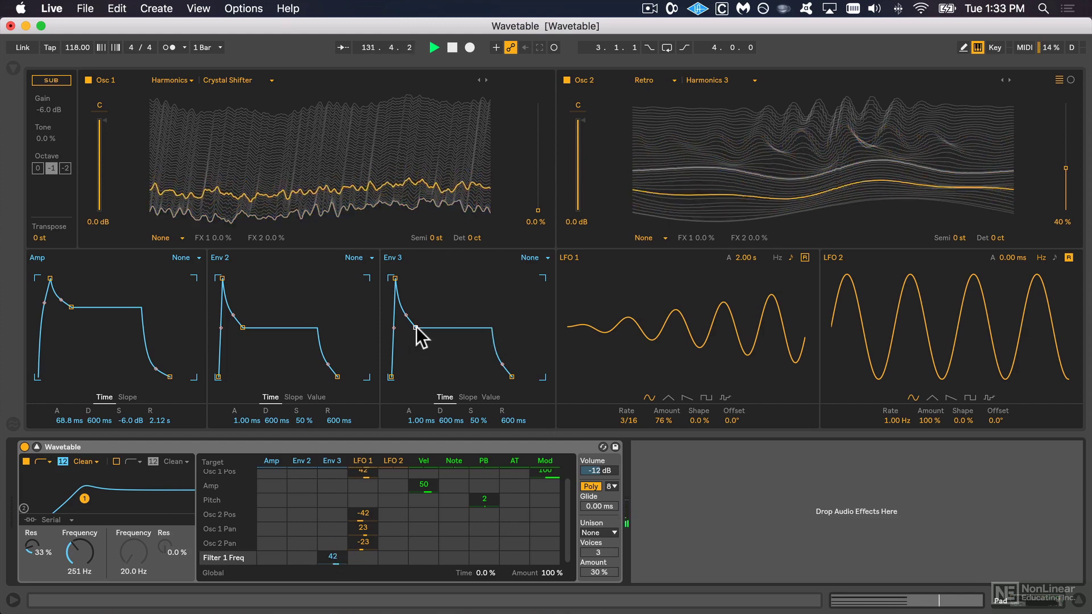
Give Env 3 zero sustain, instant attack and shorter decay; raise filter cutoff to 412 Hz
{"action": "left_click_drag", "start_coordinate": [415, 327], "coordinate": [412, 363]}
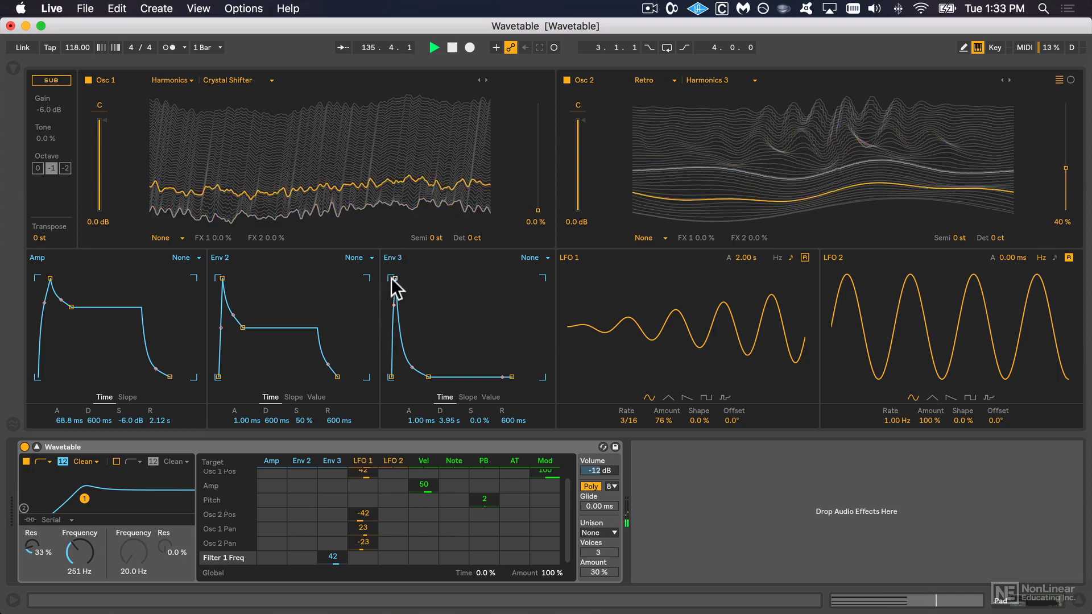
{"action": "left_click_drag", "start_coordinate": [394, 279], "coordinate": [391, 278]}
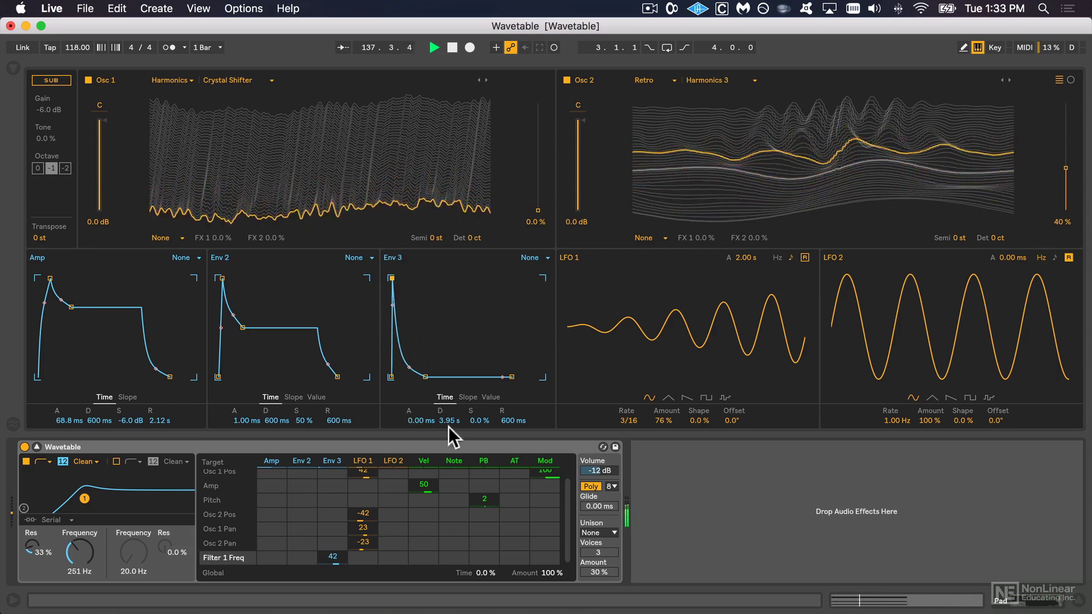
{"action": "left_click_drag", "start_coordinate": [450, 421], "coordinate": [449, 473]}
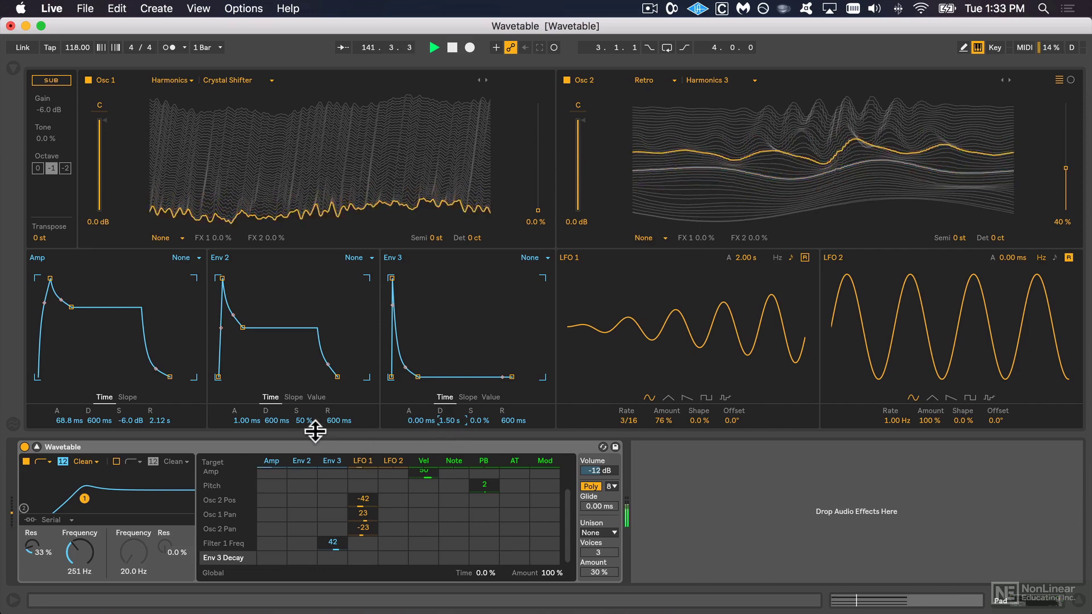
{"action": "left_click_drag", "start_coordinate": [84, 574], "coordinate": [85, 551]}
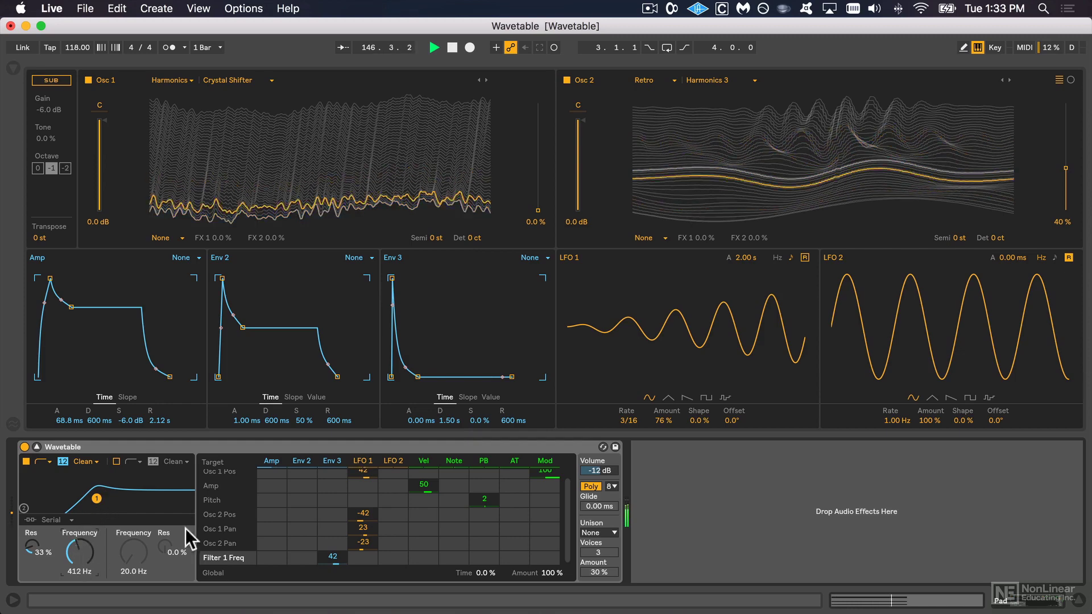
Set Env 3's decay to 2.70 s and lower LFO 1's amount to 58%
{"action": "left_click_drag", "start_coordinate": [446, 419], "coordinate": [446, 402]}
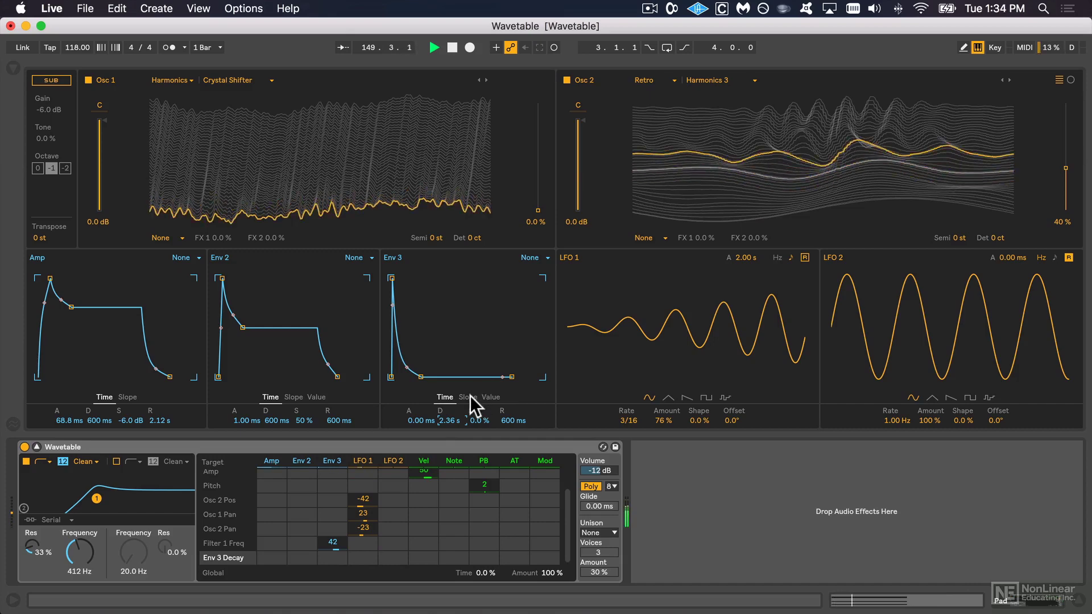
{"action": "left_click_drag", "start_coordinate": [419, 374], "coordinate": [421, 376]}
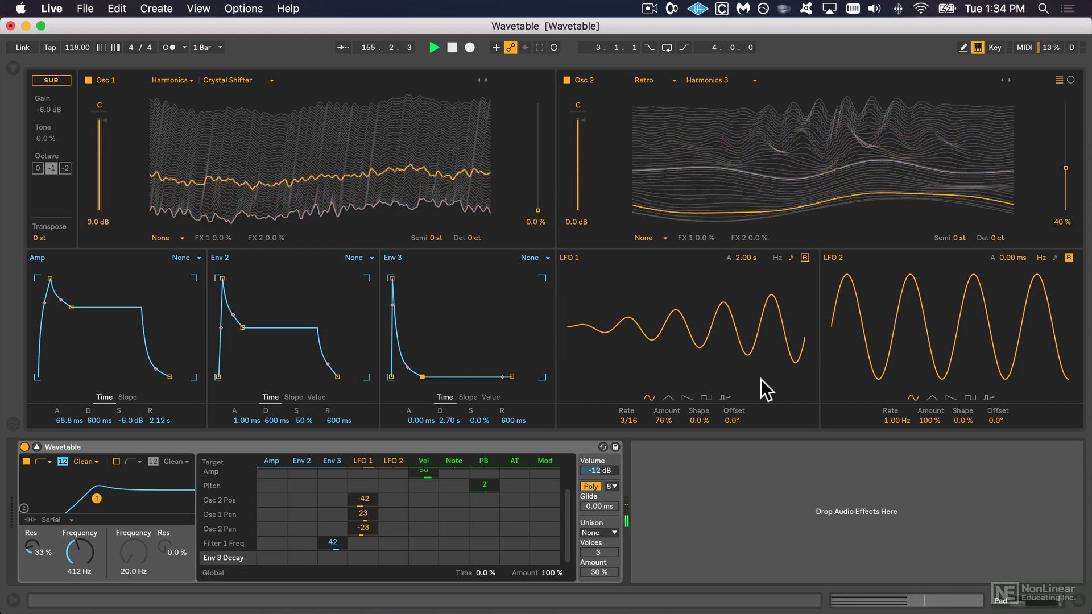
{"action": "left_click_drag", "start_coordinate": [671, 422], "coordinate": [664, 425]}
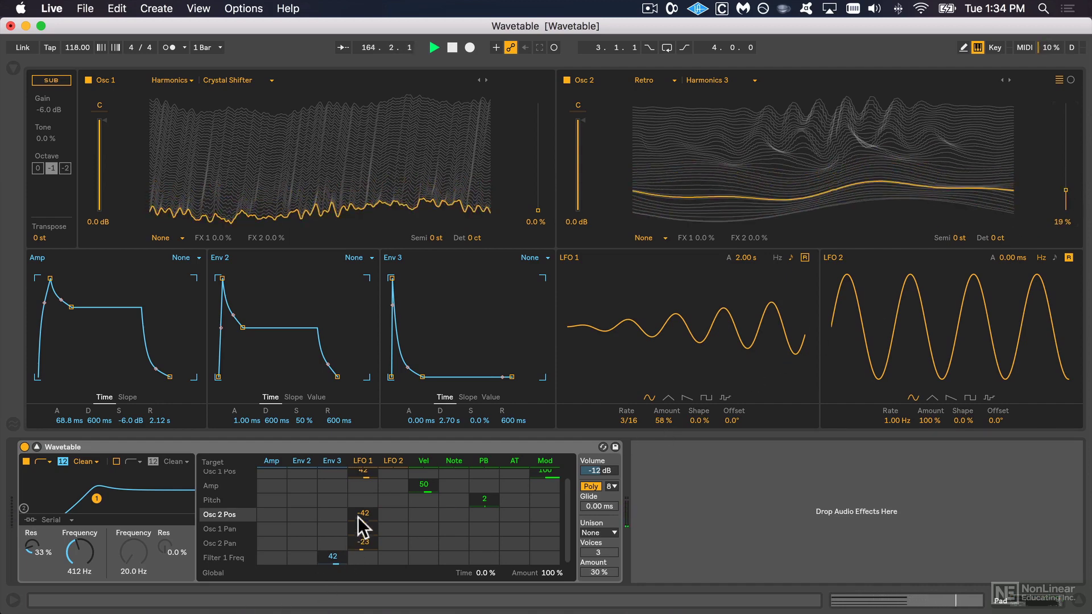
Reduce the LFO 1 depth on Osc 2 Pos from -42 to -12
{"action": "left_click_drag", "start_coordinate": [357, 514], "coordinate": [358, 502]}
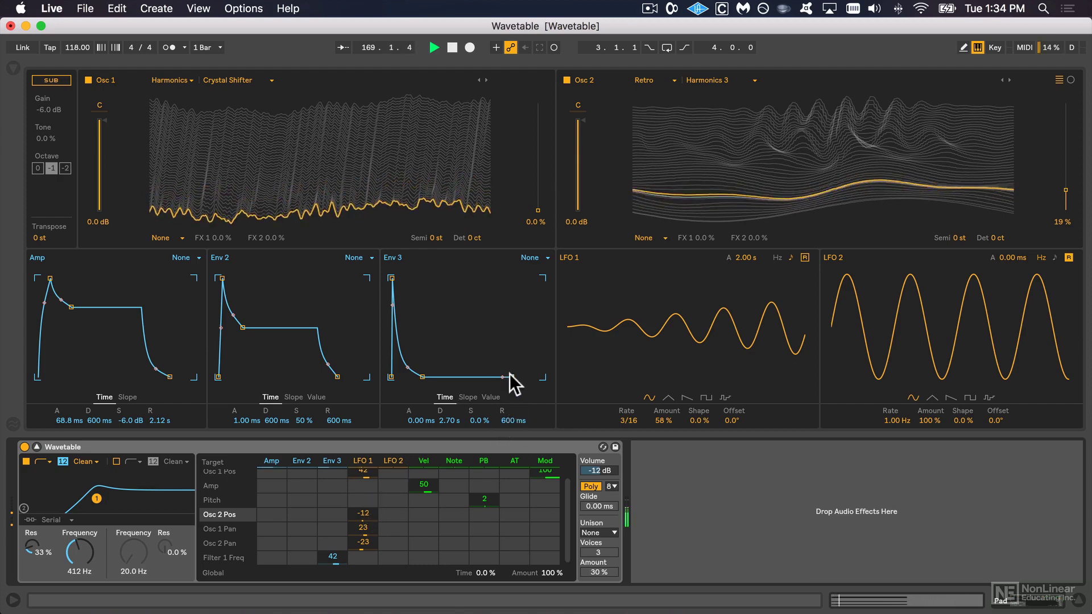
In Env 3's Value view, set the final level to 62% and the sustain to 19%
{"action": "left_click", "coordinate": [493, 397]}
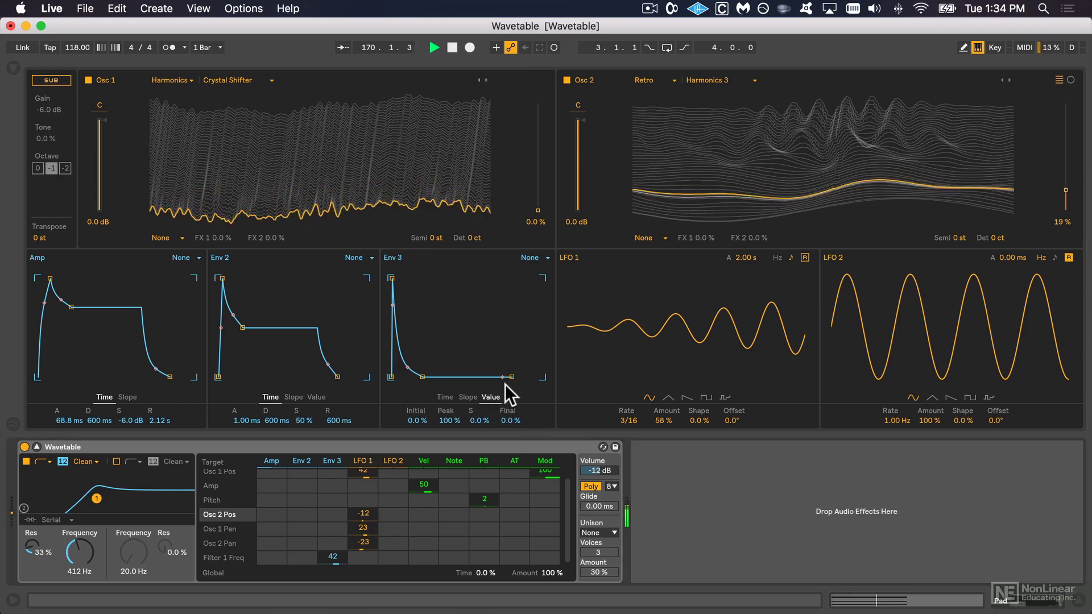
{"action": "left_click_drag", "start_coordinate": [517, 414], "coordinate": [517, 377]}
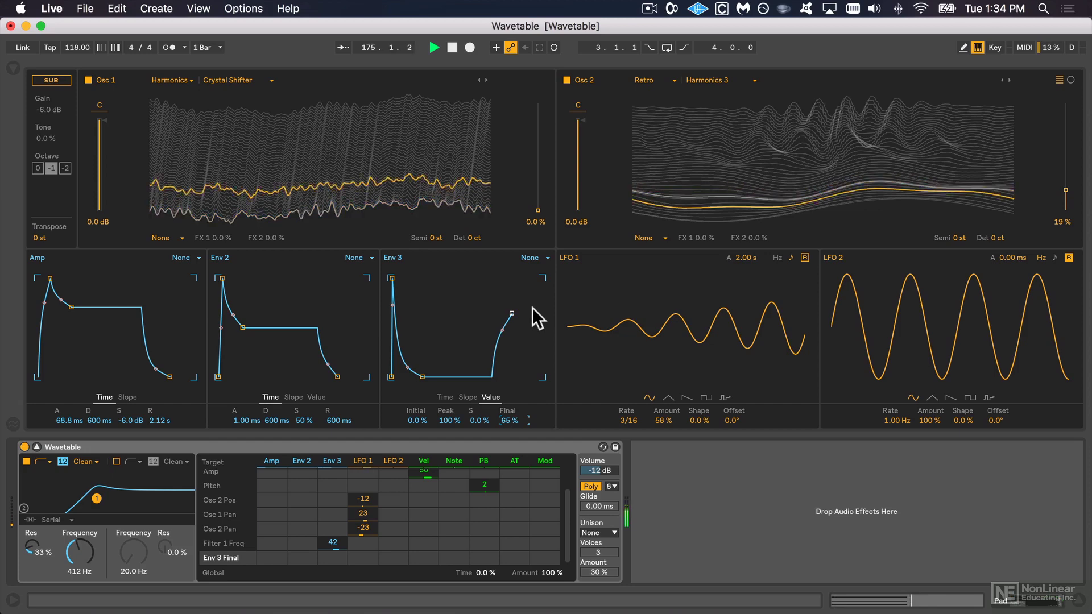
{"action": "left_click_drag", "start_coordinate": [512, 314], "coordinate": [529, 316]}
{"action": "left_click_drag", "start_coordinate": [422, 376], "coordinate": [428, 351]}
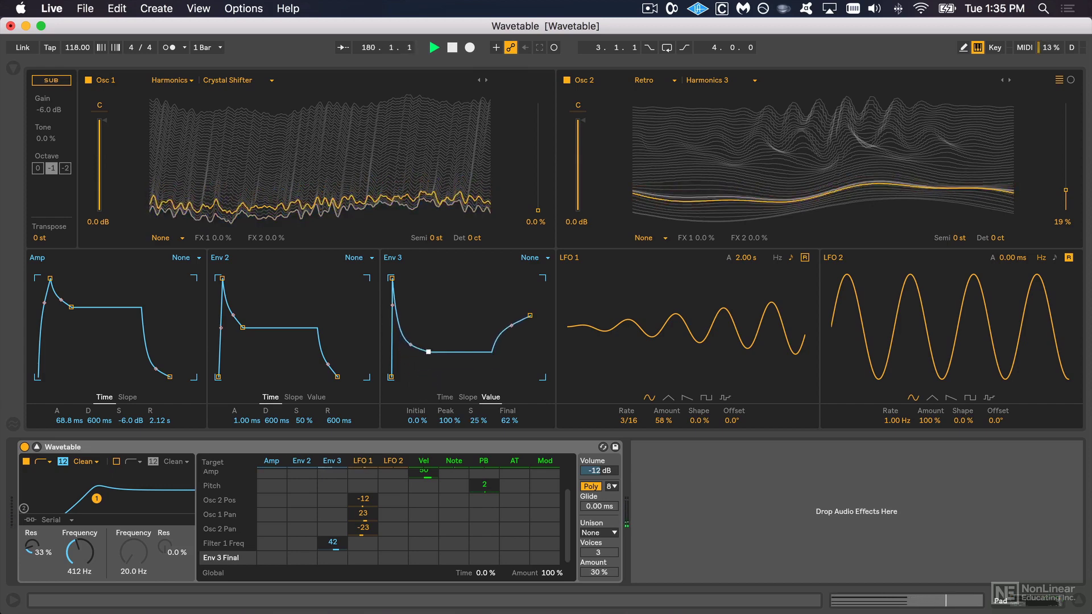
{"action": "left_click_drag", "start_coordinate": [429, 352], "coordinate": [428, 359]}
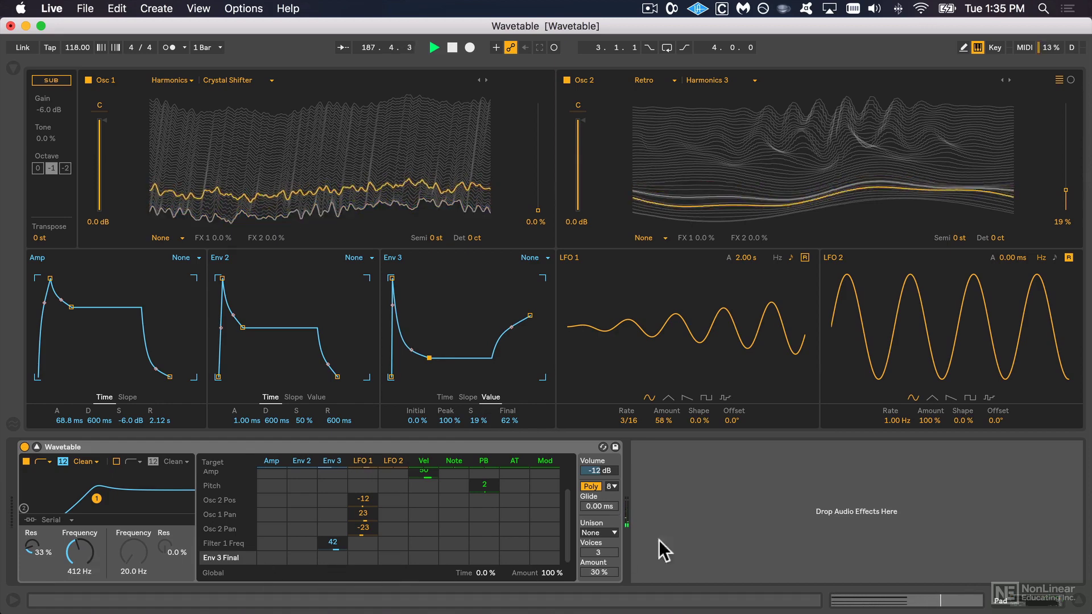
Set the Unison mode to Noise with 4 voices at 33% amount
{"action": "left_click", "coordinate": [600, 533]}
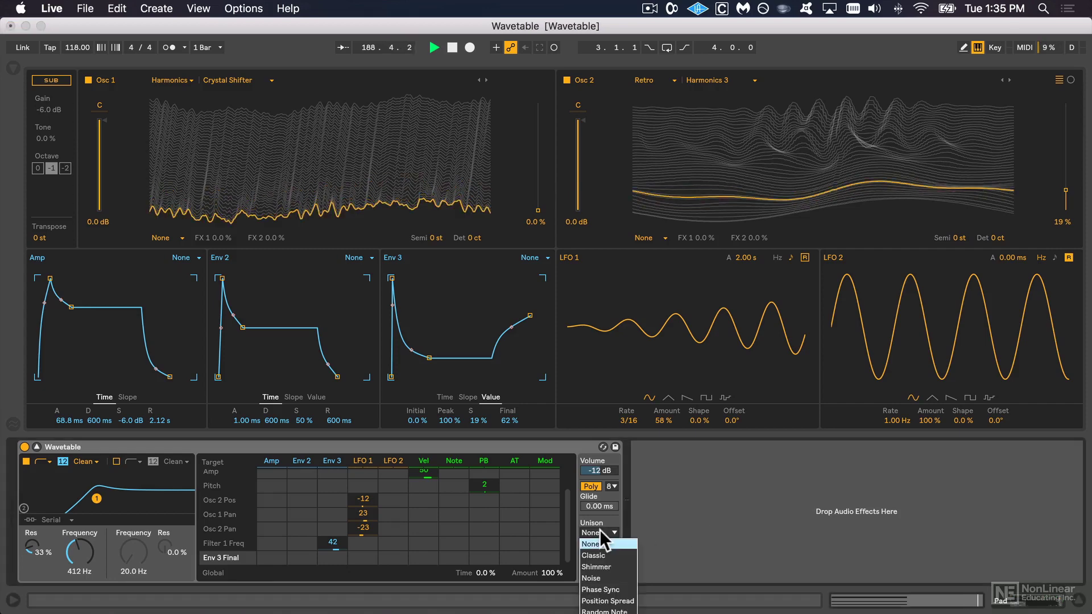
{"action": "left_click", "coordinate": [600, 578]}
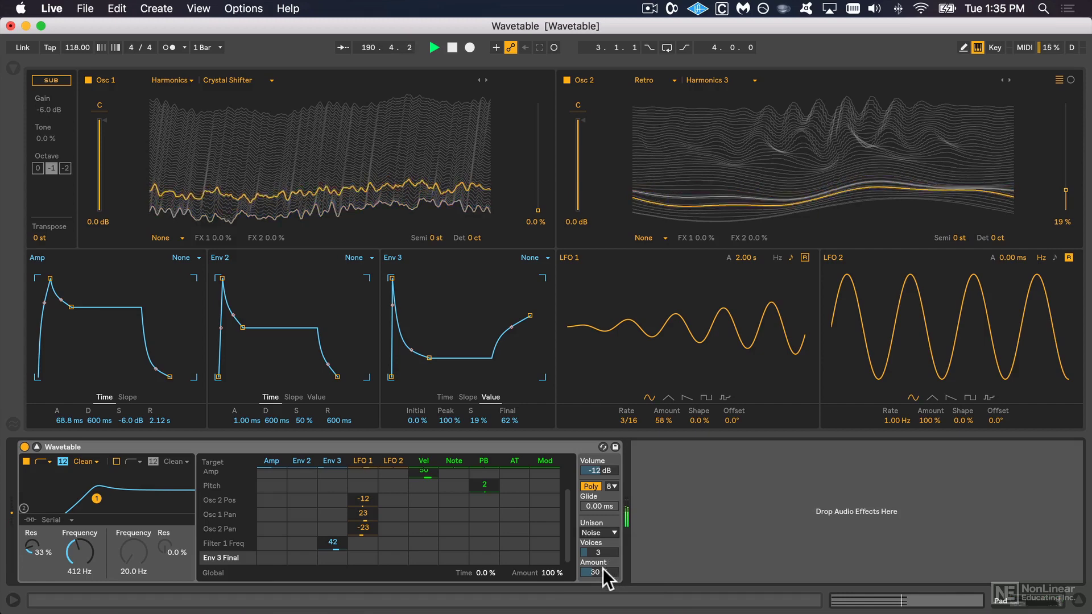
{"action": "left_click_drag", "start_coordinate": [602, 570], "coordinate": [599, 551]}
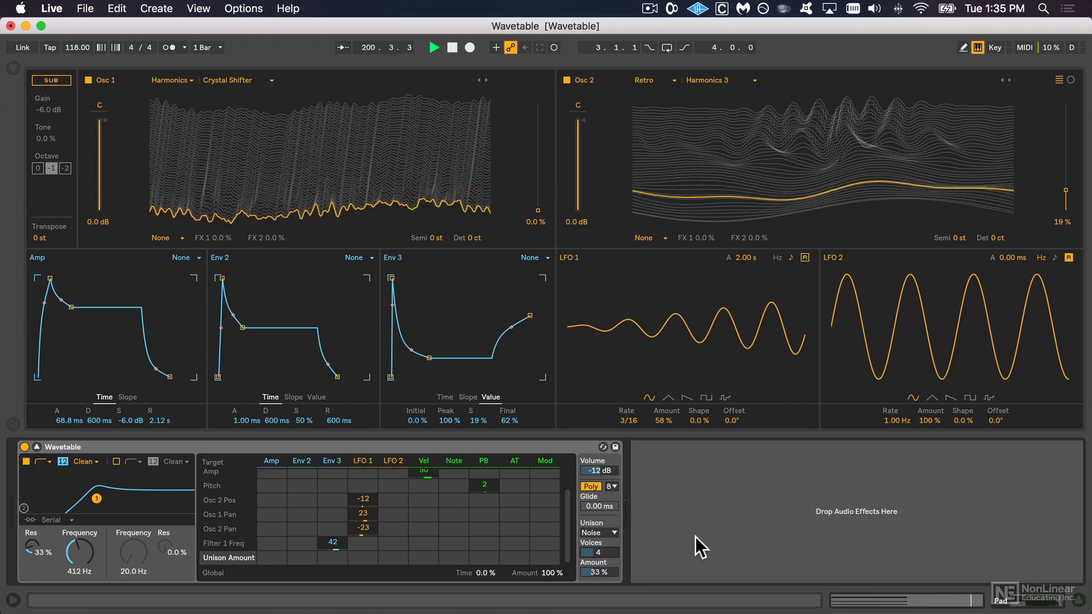
Lengthen Env 2's attack and route Env 2 to Unison Amount at 42
{"action": "left_click_drag", "start_coordinate": [248, 421], "coordinate": [248, 370]}
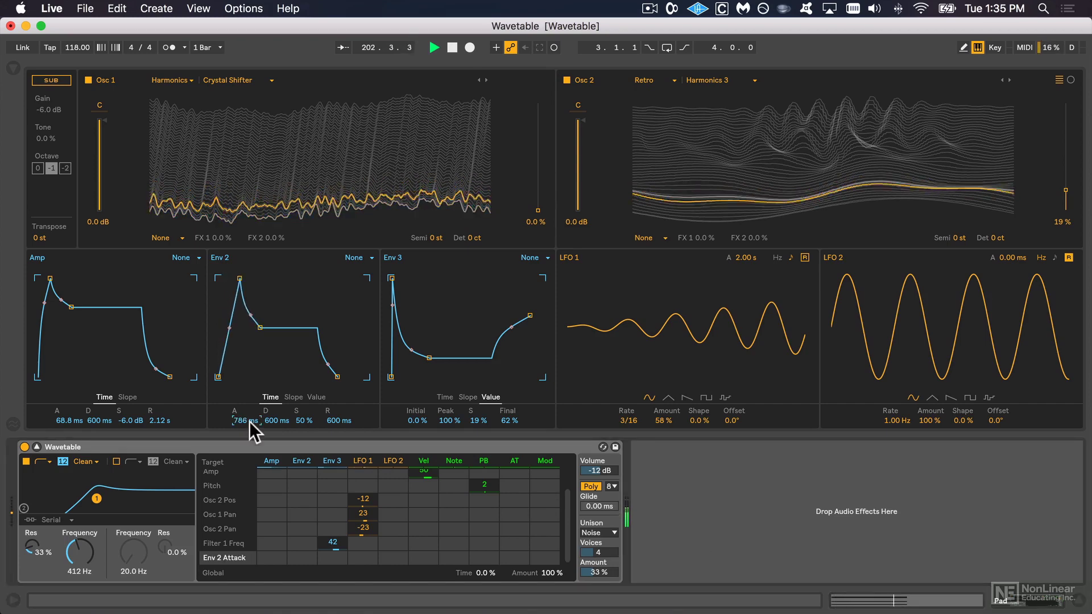
{"action": "left_click_drag", "start_coordinate": [249, 424], "coordinate": [249, 389]}
{"action": "left_click", "coordinate": [604, 572]}
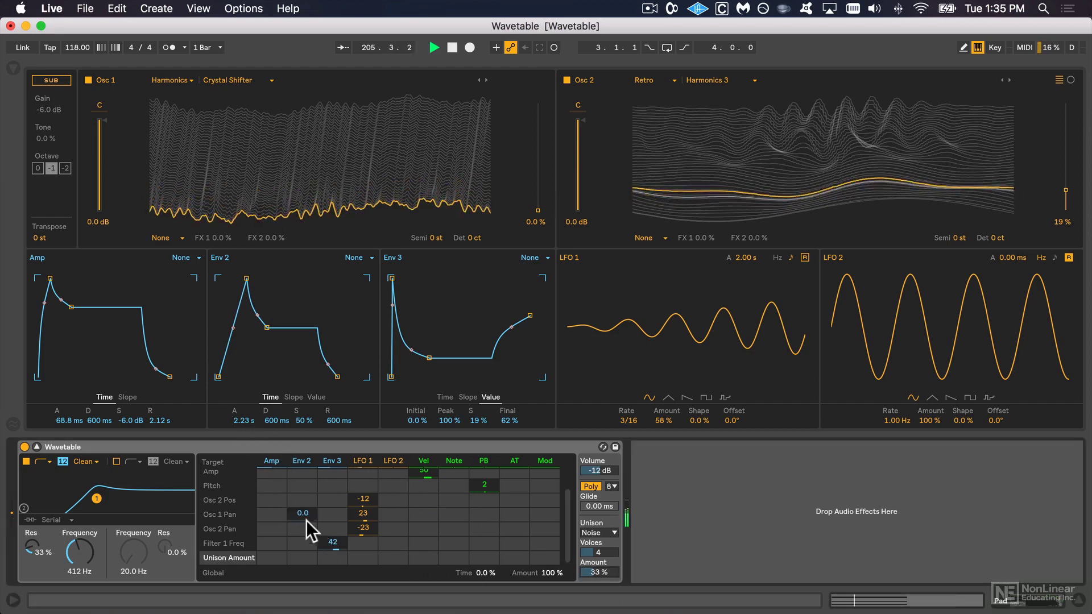
{"action": "left_click_drag", "start_coordinate": [303, 558], "coordinate": [303, 552]}
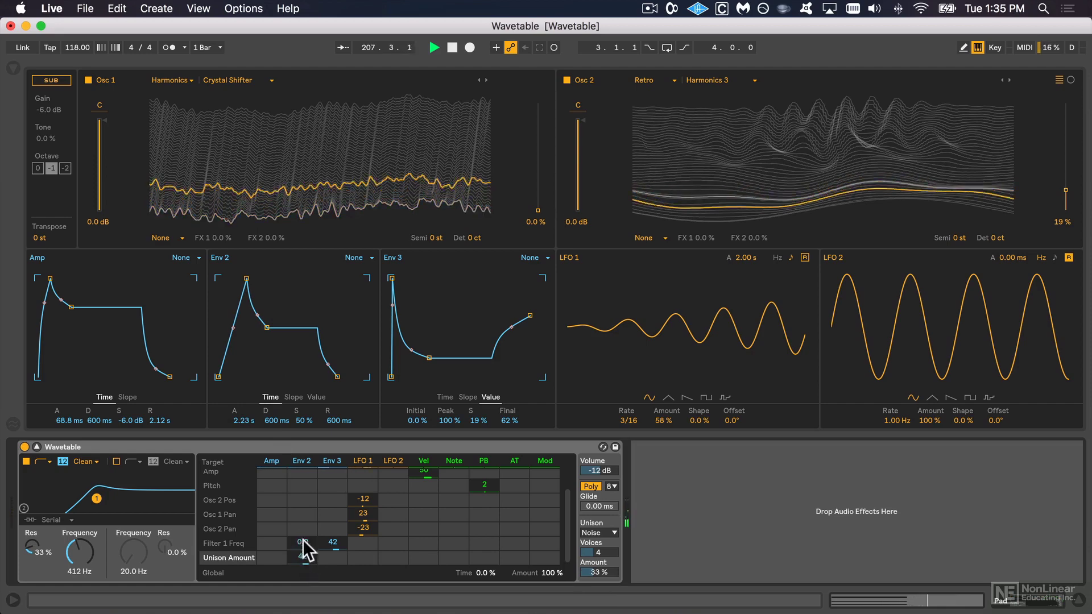
Raise Env 2's sustain to 100%, bow its attack curve, and set attack to 2.87 s
{"action": "left_click_drag", "start_coordinate": [300, 418], "coordinate": [342, 281]}
{"action": "left_click_drag", "start_coordinate": [233, 328], "coordinate": [233, 297]}
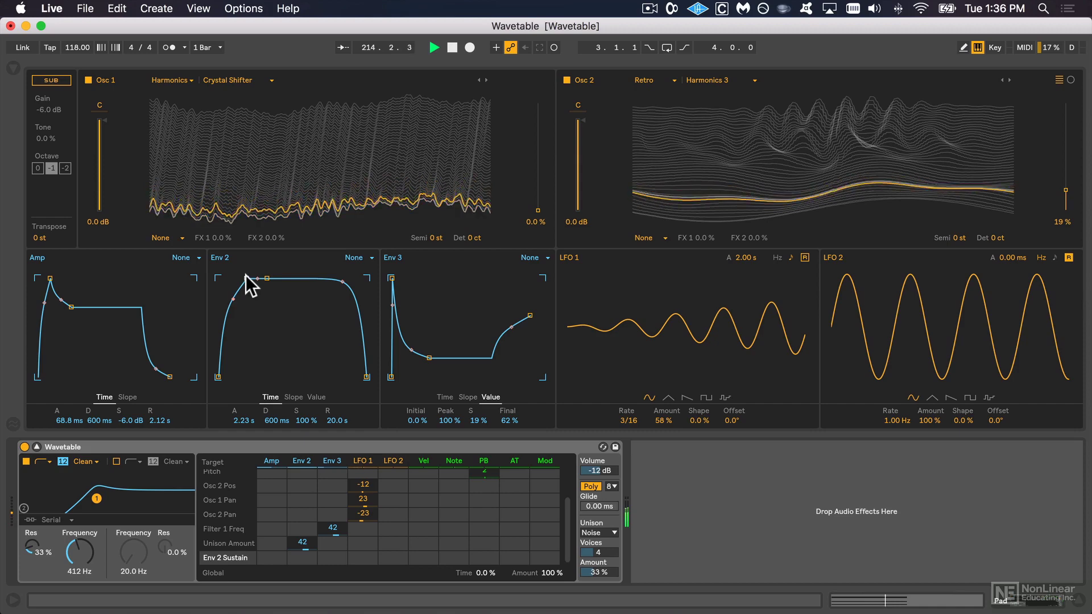
{"action": "left_click_drag", "start_coordinate": [247, 279], "coordinate": [241, 279]}
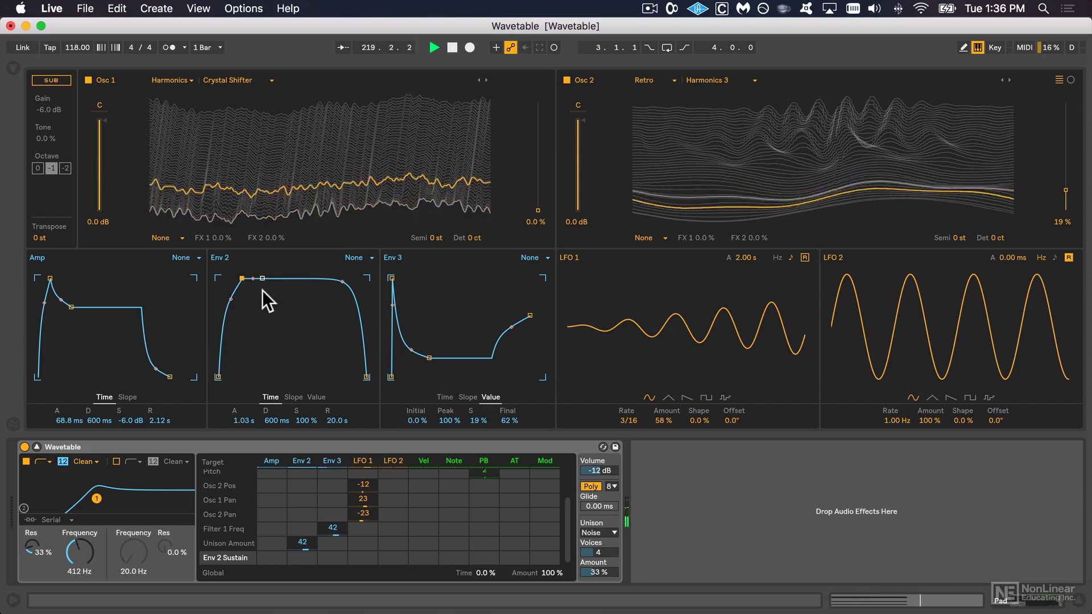
{"action": "left_click_drag", "start_coordinate": [240, 277], "coordinate": [249, 278]}
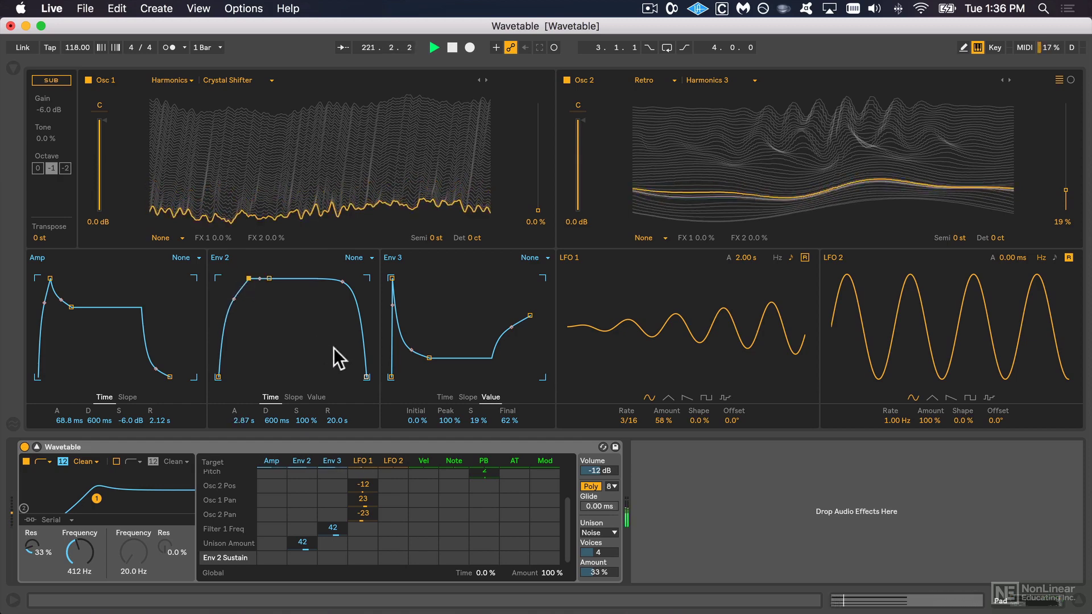